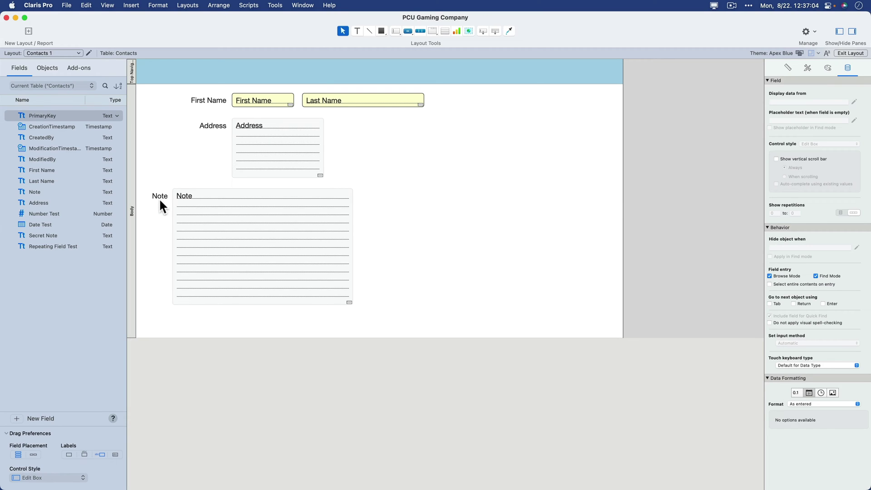
Draw a text box right of the Note field reading 'Don't forget to enter a note.' and align it
{"action": "left_click", "coordinate": [357, 30]}
{"action": "left_click_drag", "start_coordinate": [391, 183], "coordinate": [501, 221]}
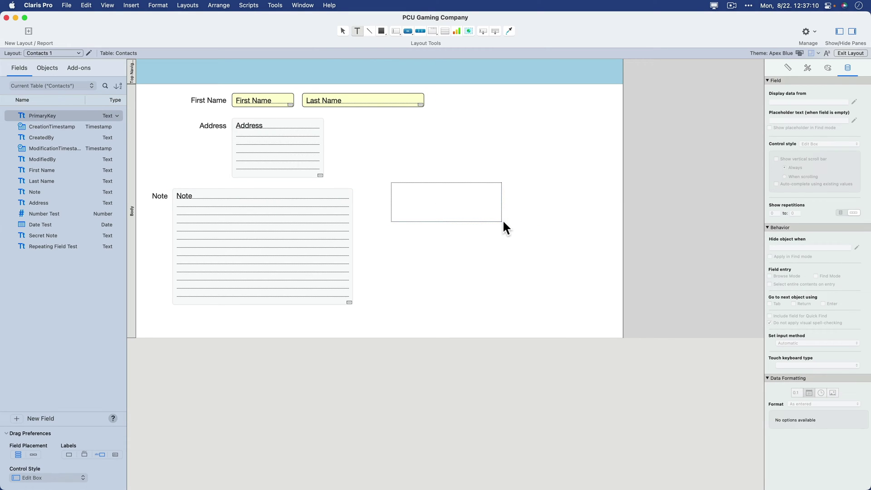
{"action": "type", "text": "Don't forget to enter a note"}
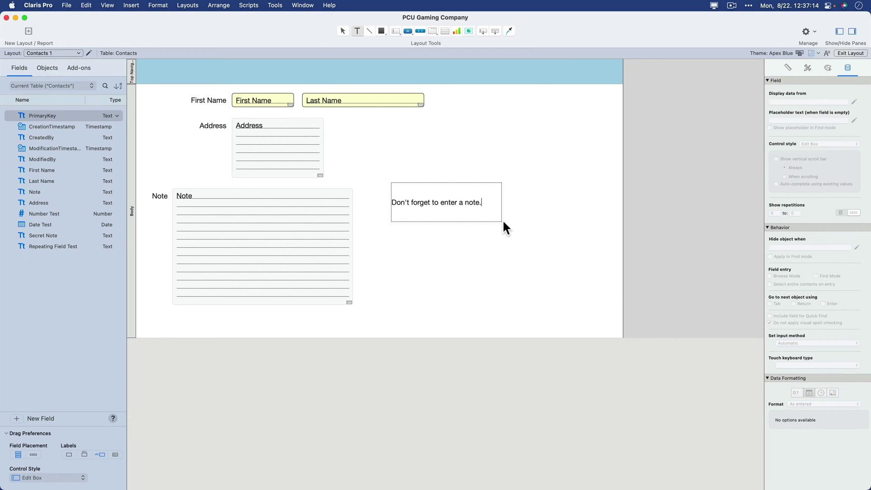
{"action": "type", "text": "."}
{"action": "key", "text": "Escape"}
{"action": "left_click_drag", "start_coordinate": [463, 215], "coordinate": [415, 191]}
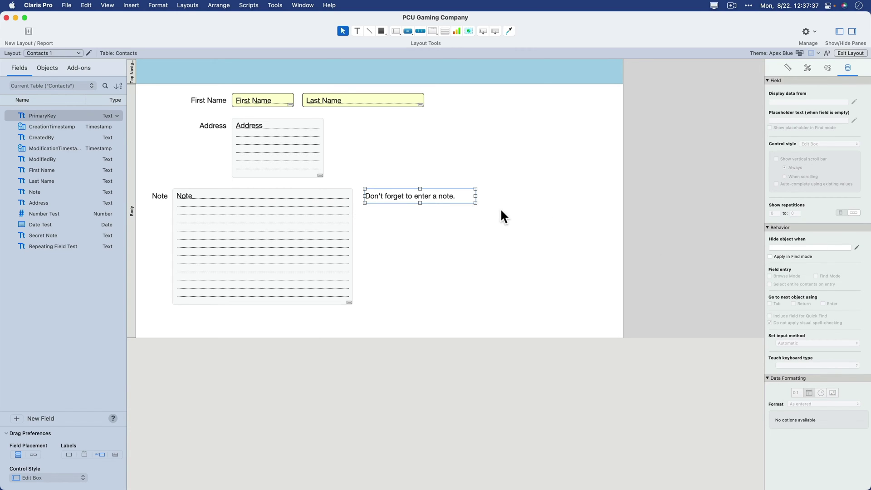
Give the reminder text the hide condition Contacts::Note >0 in the Inspector
{"action": "left_click", "coordinate": [454, 207]}
{"action": "left_click", "coordinate": [422, 197]}
{"action": "left_click", "coordinate": [857, 248]}
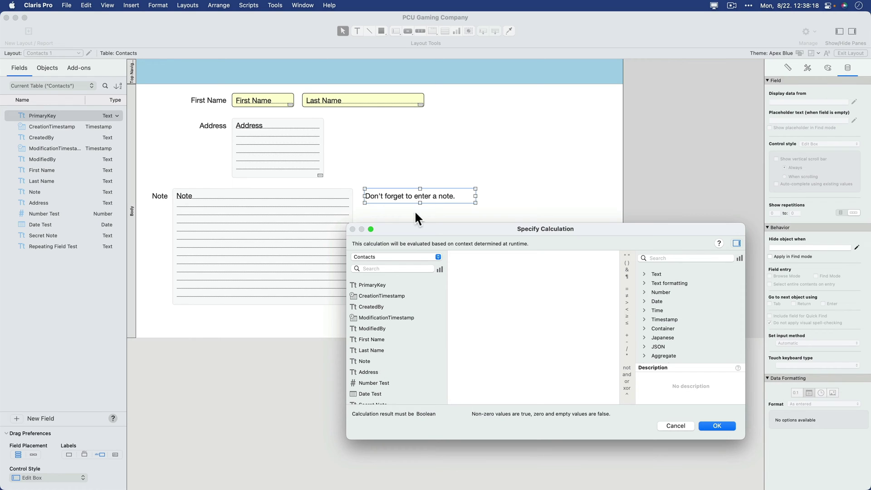
{"action": "double_click", "coordinate": [370, 360]}
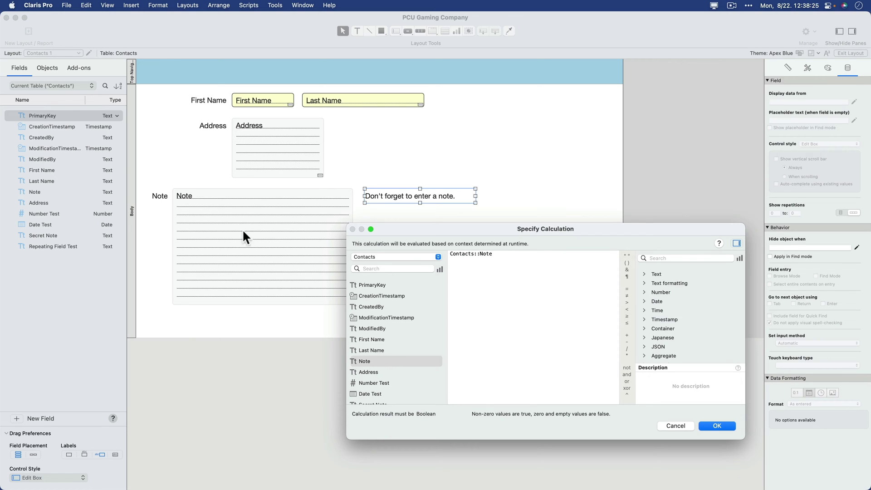
{"action": "type", "text": ">0"}
{"action": "left_click", "coordinate": [717, 426]}
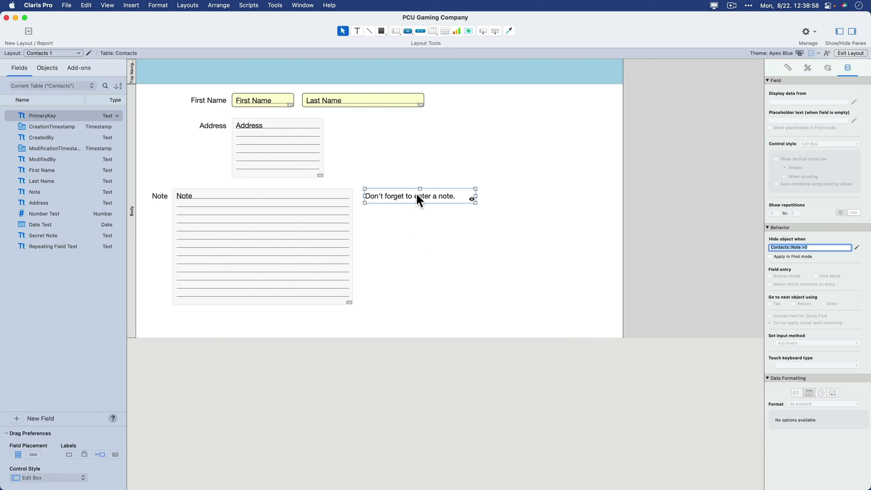
In Browse mode, type 'I have a note here!' into the Note field, then go back to Layout mode
{"action": "key", "text": "super+b"}
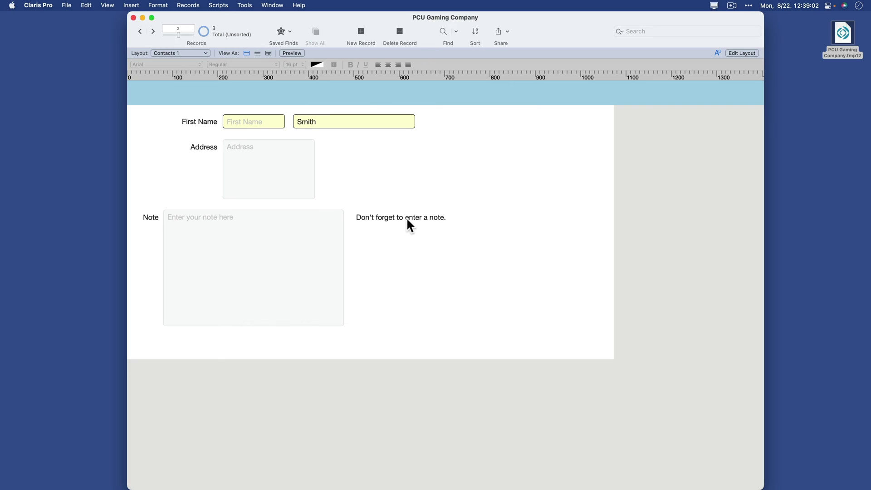
{"action": "left_click", "coordinate": [299, 234]}
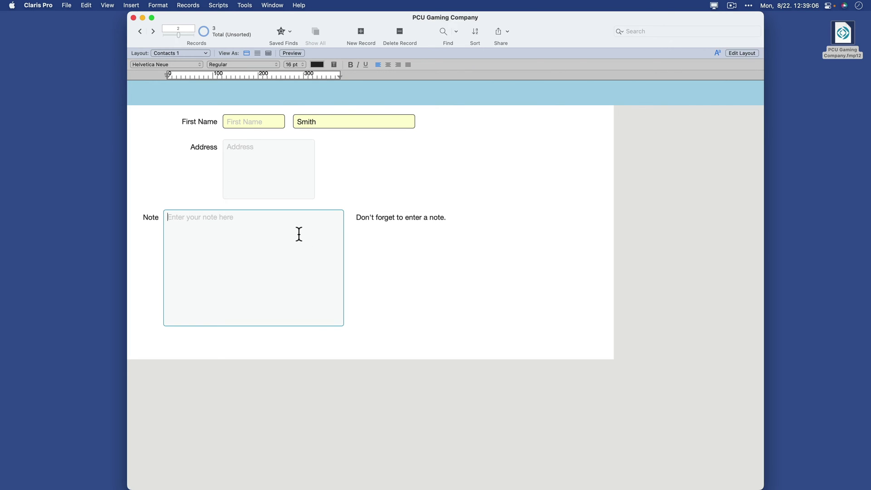
{"action": "type", "text": "I have a note here!"}
{"action": "left_click", "coordinate": [379, 259]}
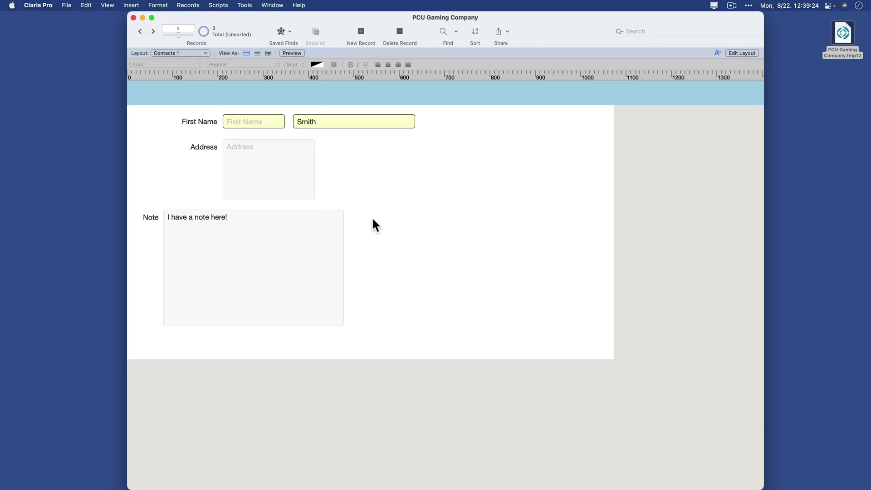
{"action": "key", "text": "super+l"}
{"action": "left_click", "coordinate": [414, 198]}
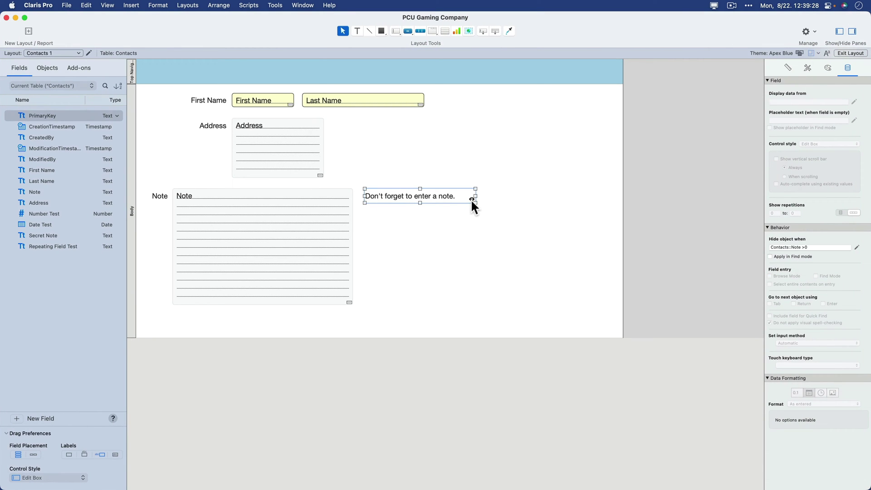
{"action": "left_click", "coordinate": [105, 5]}
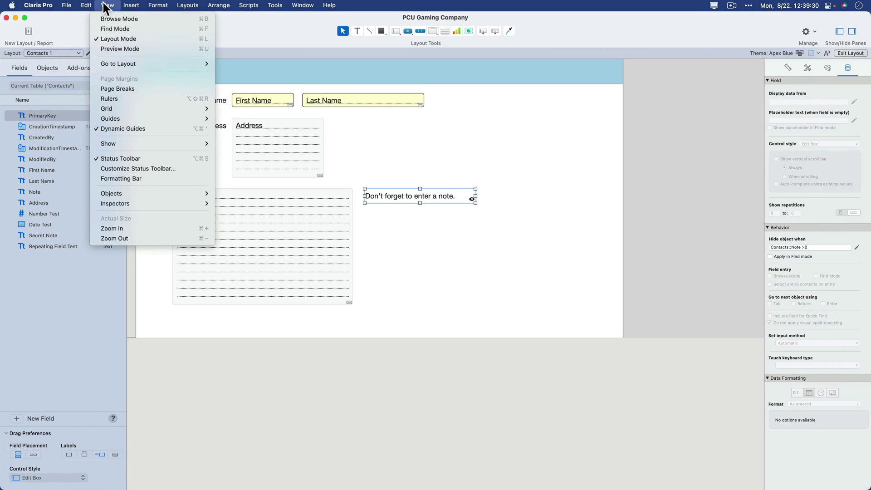
{"action": "mouse_move", "coordinate": [113, 145]}
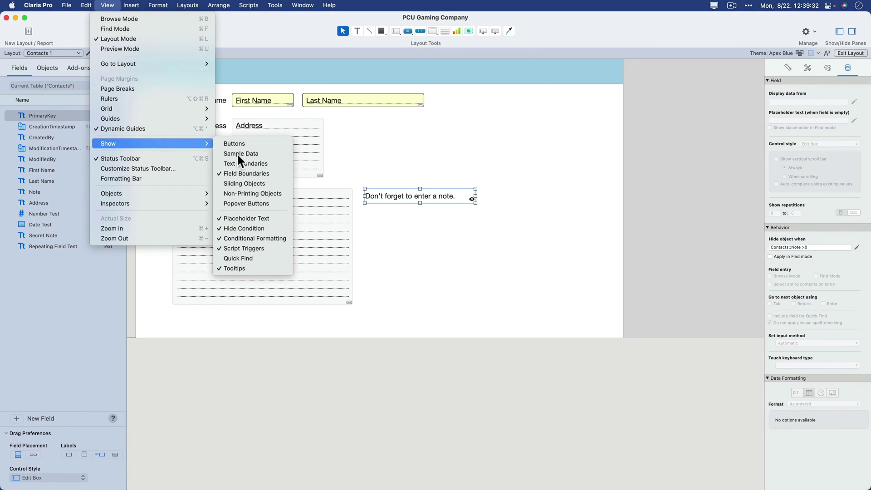
{"action": "left_click", "coordinate": [269, 229]}
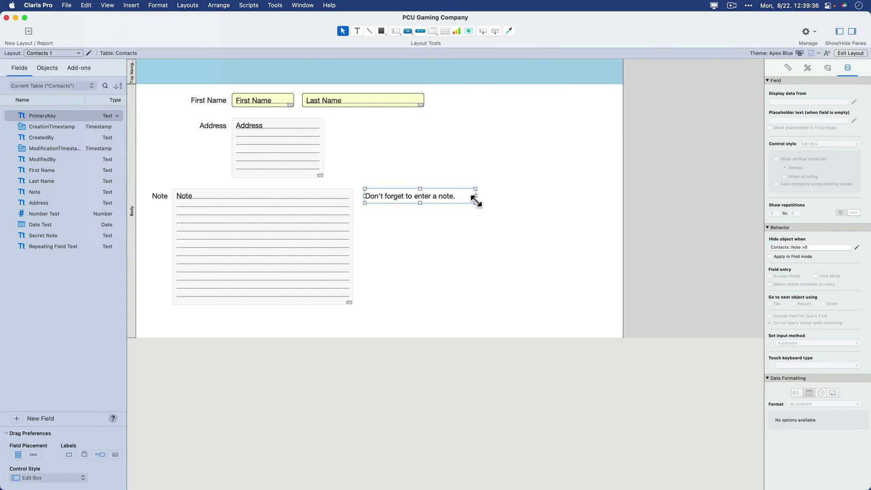
{"action": "left_click", "coordinate": [107, 5]}
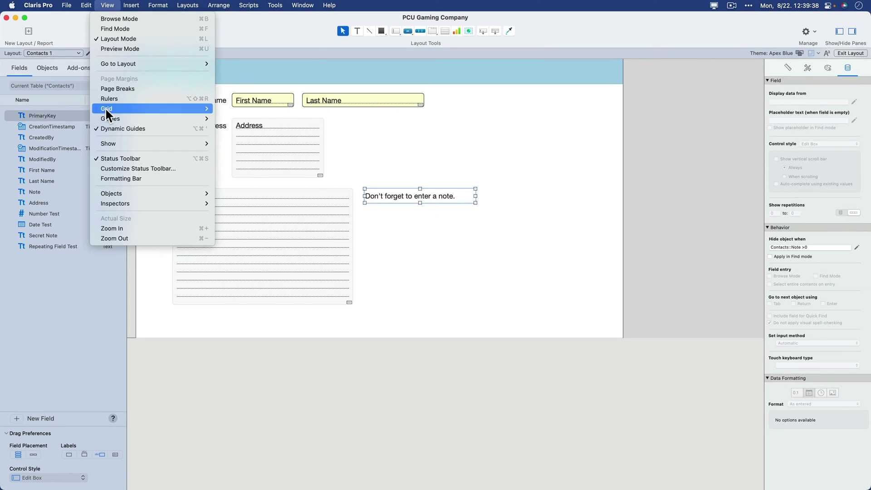
{"action": "mouse_move", "coordinate": [105, 144]}
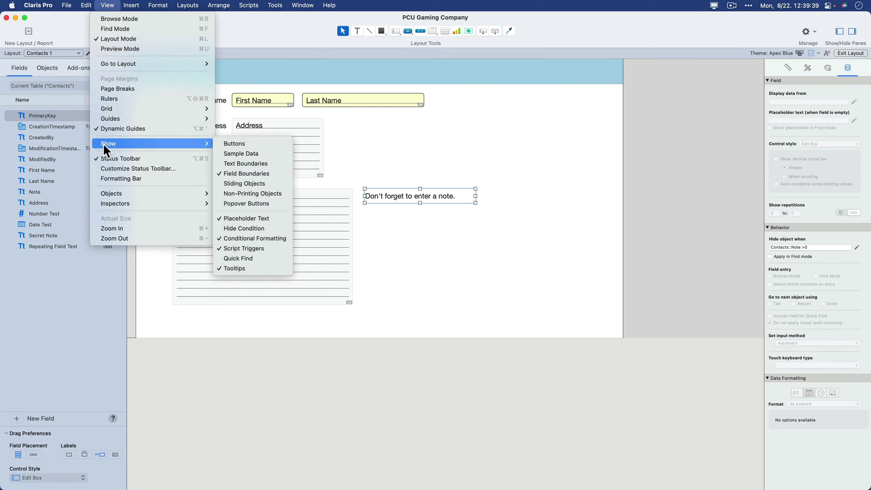
{"action": "left_click", "coordinate": [245, 229]}
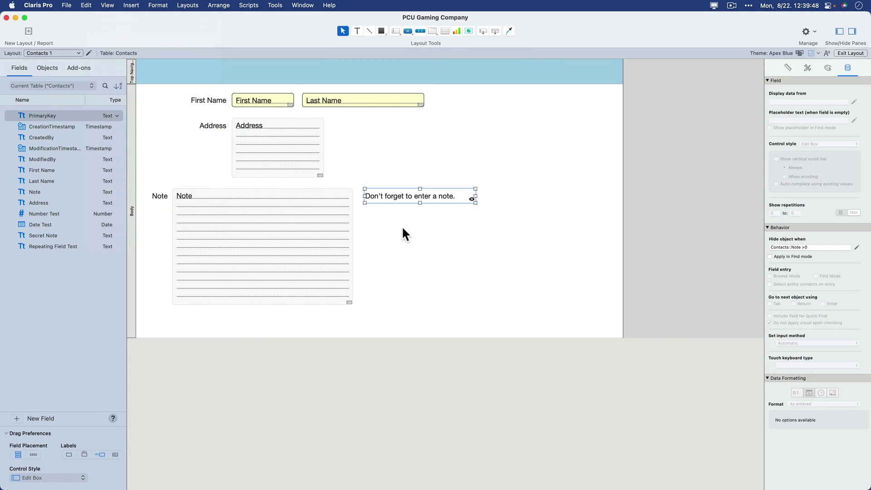
Replace the reminder with 'Enter your note info to find a note' and tick Apply in Find mode
{"action": "key", "text": "super+b"}
{"action": "key", "text": "super+l"}
{"action": "left_click", "coordinate": [451, 197]}
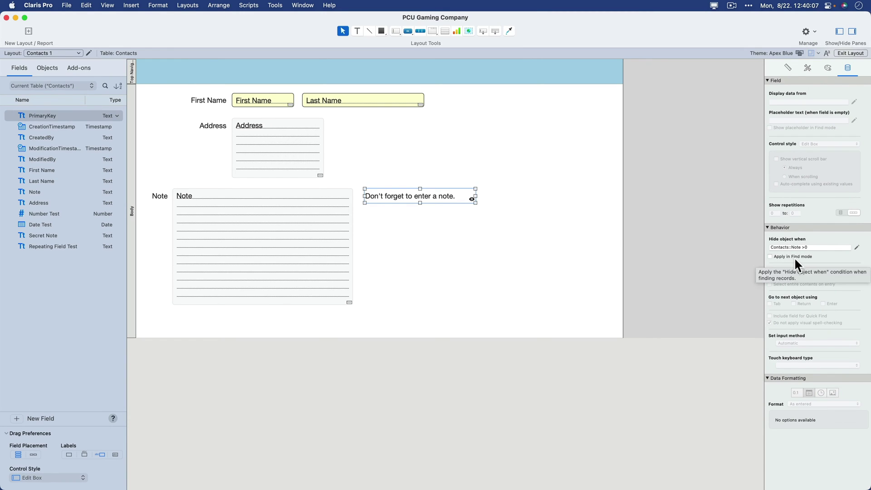
{"action": "double_click", "coordinate": [404, 189]}
{"action": "key", "text": "super+a"}
{"action": "type", "text": "Enter "}
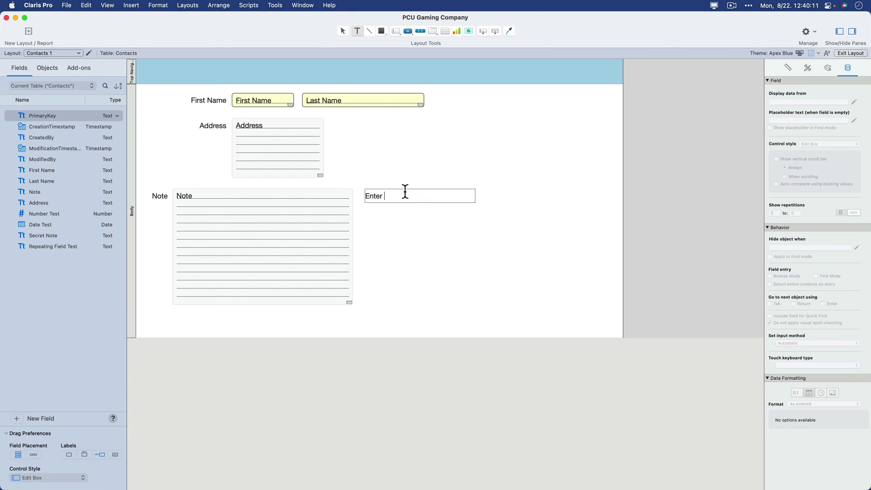
{"action": "type", "text": "your note info to find a note"}
{"action": "key", "text": "Escape"}
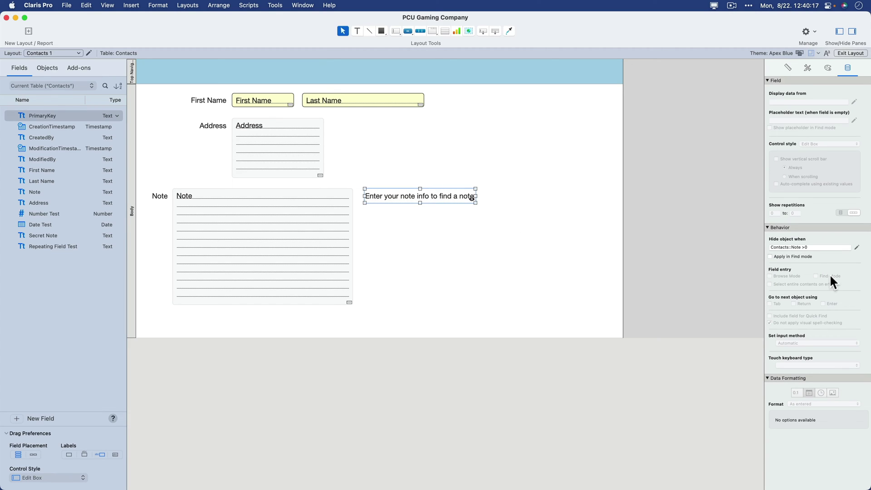
{"action": "left_click", "coordinate": [801, 257]}
{"action": "key", "text": "super+b"}
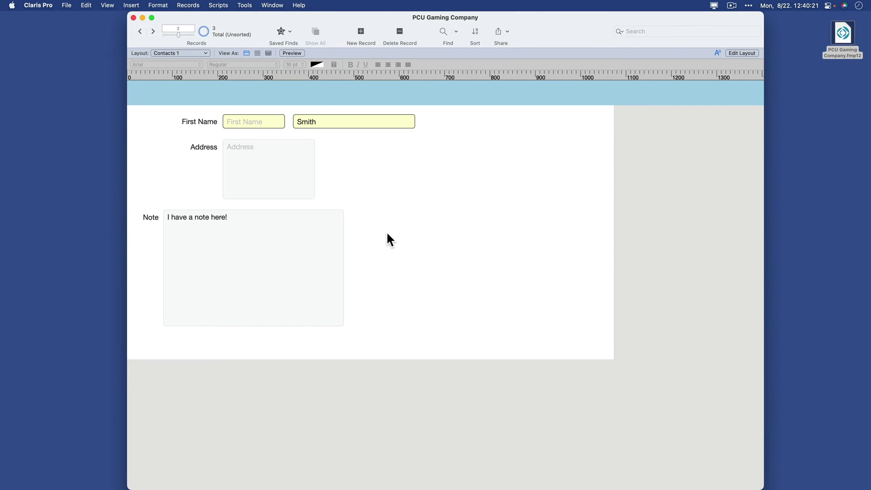
Enter Find mode and dismiss the alert about choosing a field first
{"action": "key", "text": "super+f"}
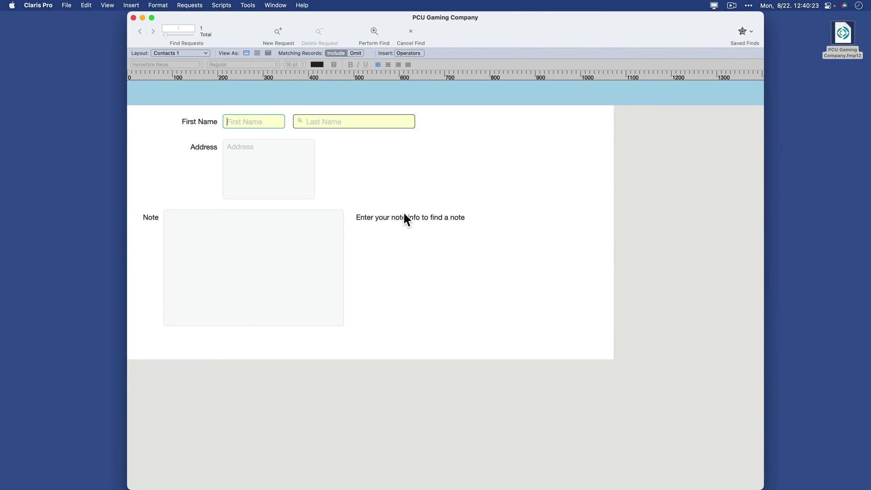
{"action": "left_click", "coordinate": [227, 254]}
{"action": "key", "text": "a"}
{"action": "key", "text": "Return"}
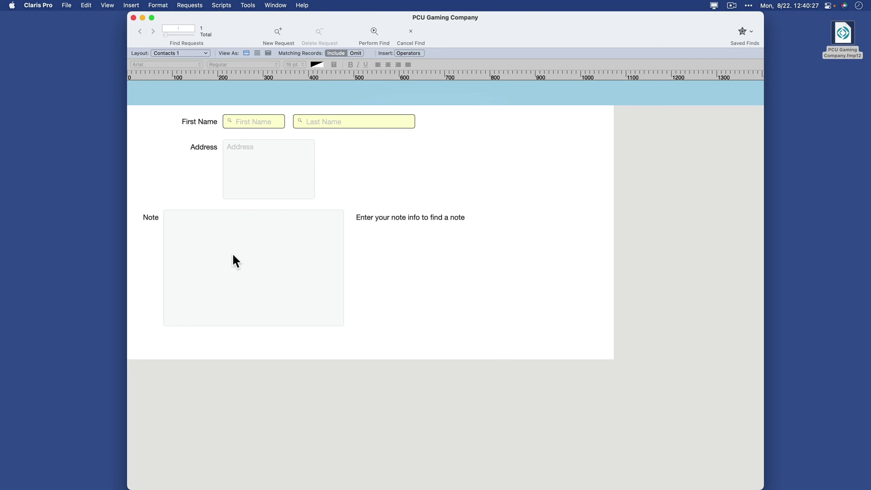
Allow the Note field to be entered in Find mode via the Inspector's Data settings
{"action": "key", "text": "super+l"}
{"action": "left_click", "coordinate": [238, 244]}
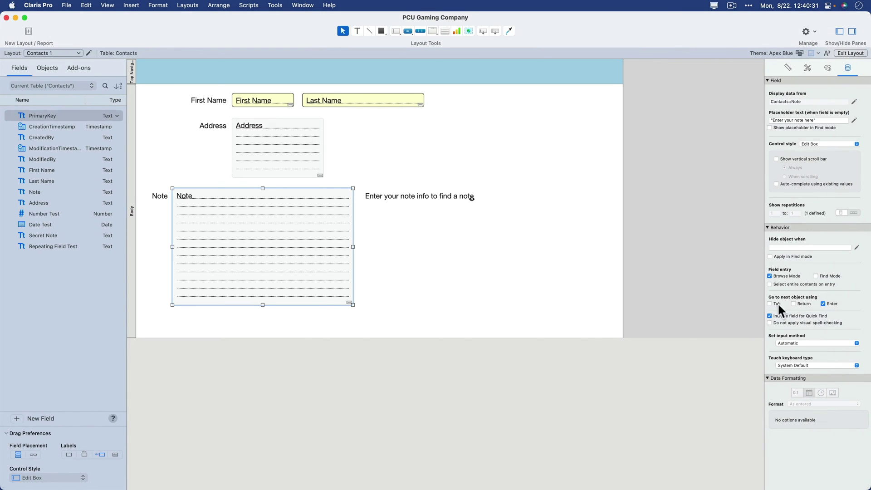
{"action": "left_click", "coordinate": [826, 276]}
Test a find request by typing 'Find me!' into the Note field
{"action": "key", "text": "super+f"}
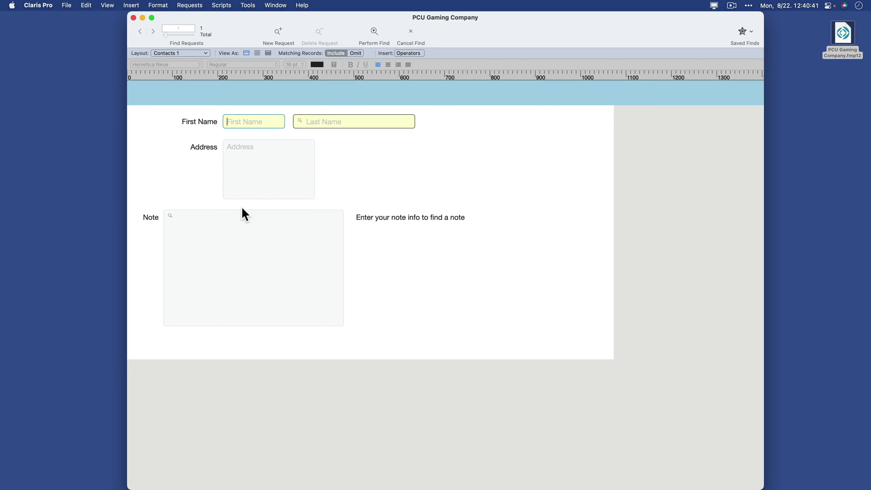
{"action": "left_click", "coordinate": [180, 259]}
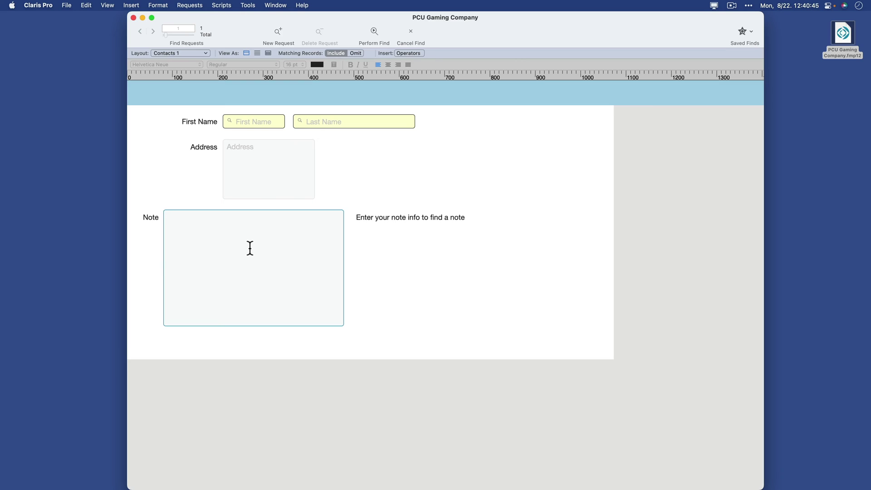
{"action": "type", "text": "Find me!"}
{"action": "left_click", "coordinate": [364, 186]}
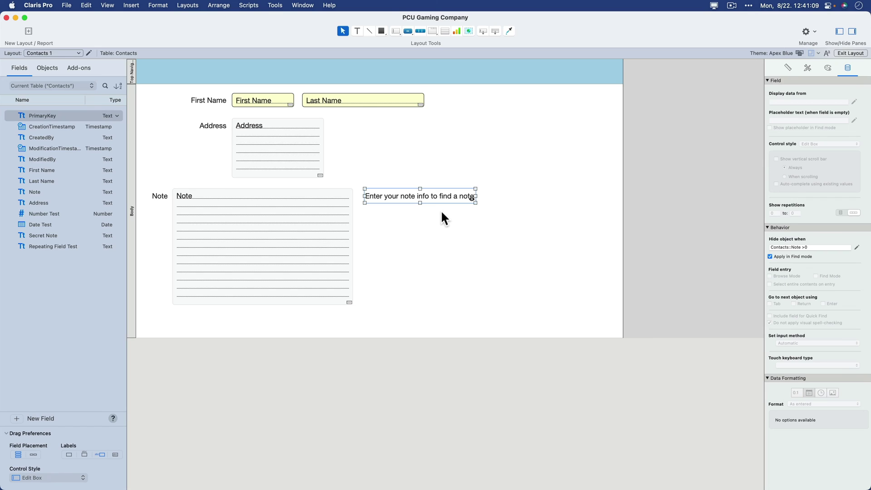
Draw a test button labelled 'asdfasdf' right of the fields and move it down and left
{"action": "left_click", "coordinate": [407, 30]}
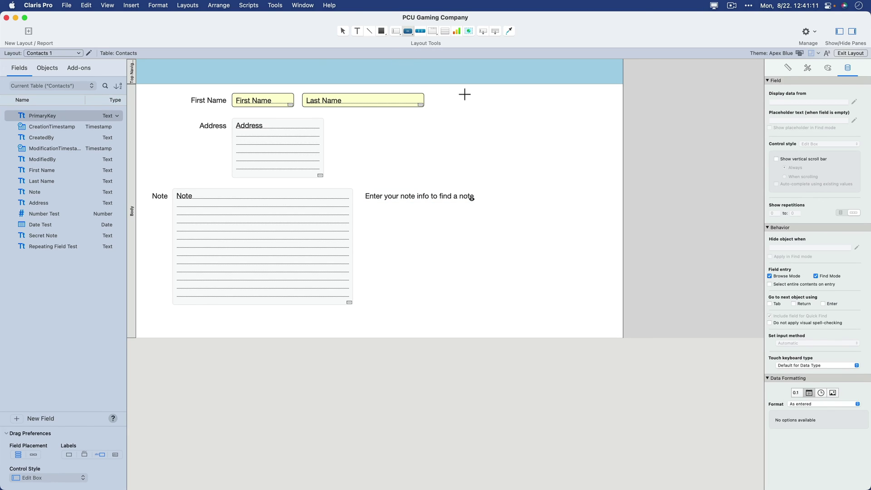
{"action": "left_click_drag", "start_coordinate": [479, 114], "coordinate": [537, 139]}
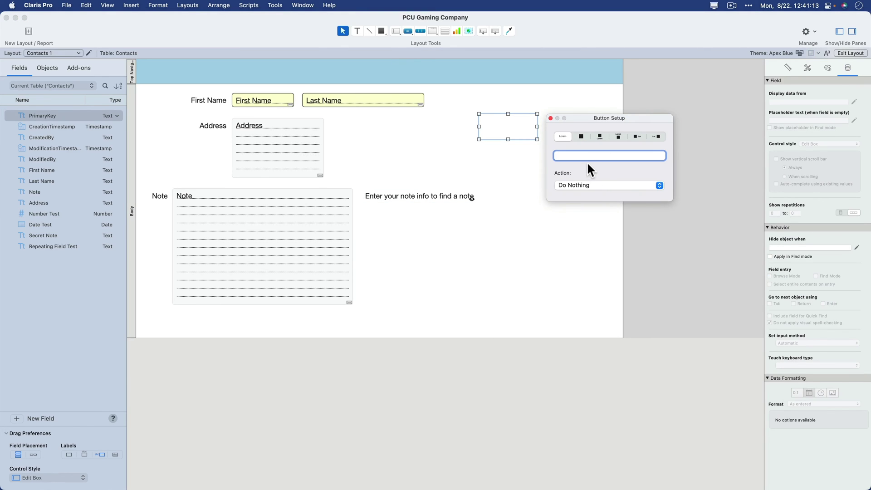
{"action": "type", "text": "asdfasdf"}
{"action": "left_click", "coordinate": [518, 172]}
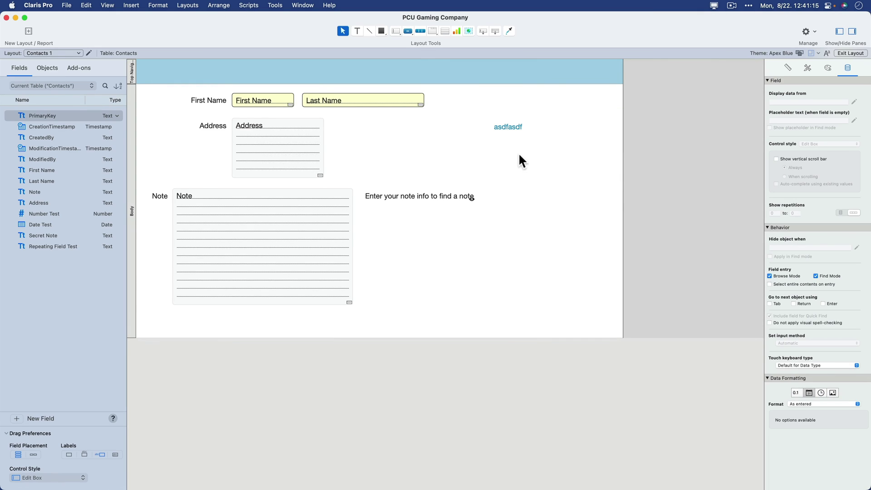
{"action": "left_click_drag", "start_coordinate": [514, 131], "coordinate": [482, 162]}
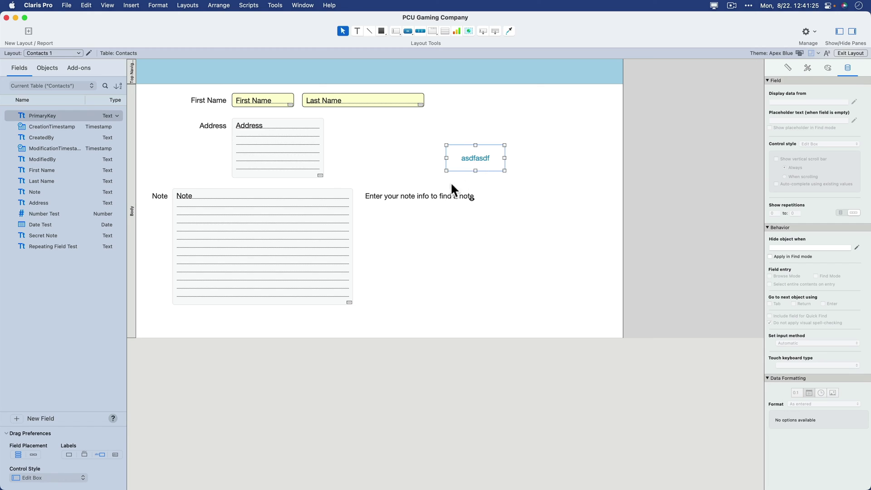
Delete the asdfasdf button and the note reminder text from the layout
{"action": "left_click", "coordinate": [422, 195]}
{"action": "left_click", "coordinate": [358, 209]}
{"action": "left_click", "coordinate": [295, 127]}
{"action": "left_click", "coordinate": [518, 156]}
{"action": "key", "text": "BackSpace"}
{"action": "left_click", "coordinate": [436, 194]}
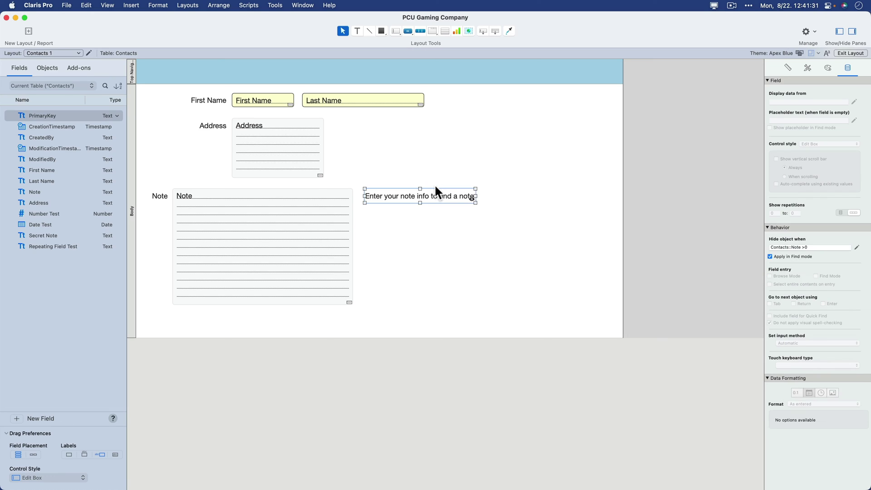
{"action": "key", "text": "BackSpace"}
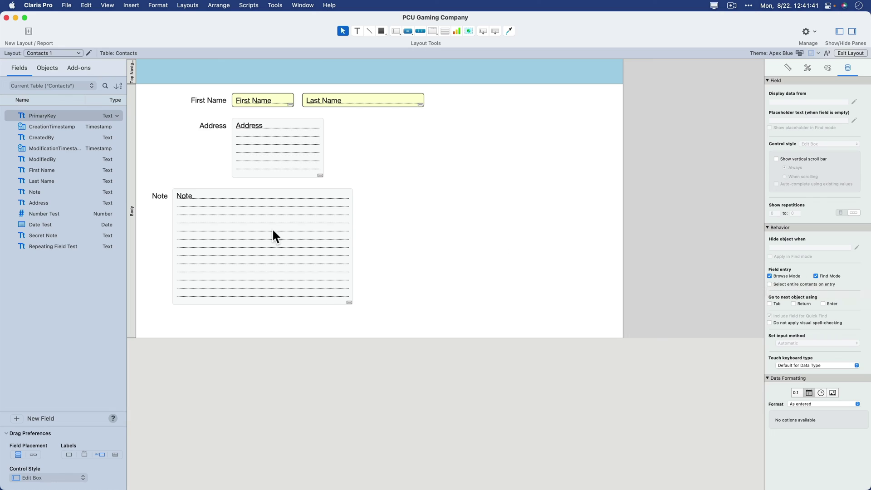
Toggle the Note field's Browse Mode entry, then add and remove a ModifiedBy field
{"action": "left_click", "coordinate": [299, 235]}
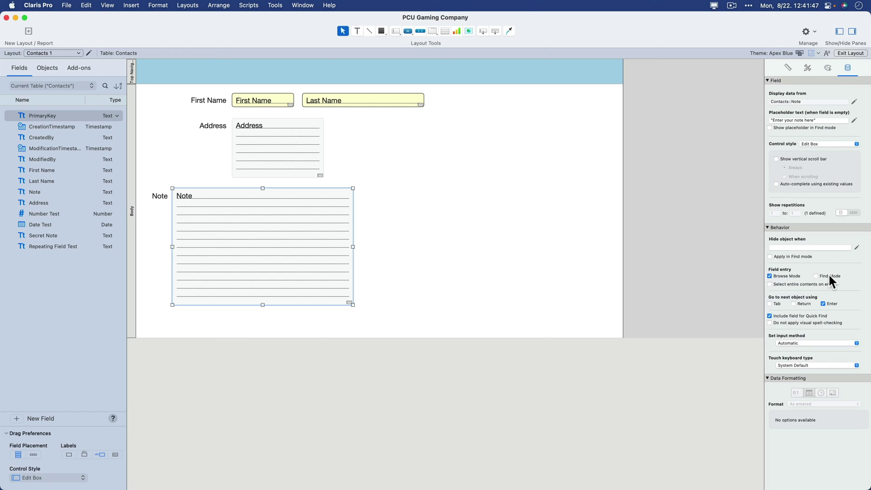
{"action": "left_click", "coordinate": [793, 278]}
{"action": "left_click_drag", "start_coordinate": [42, 159], "coordinate": [411, 163]}
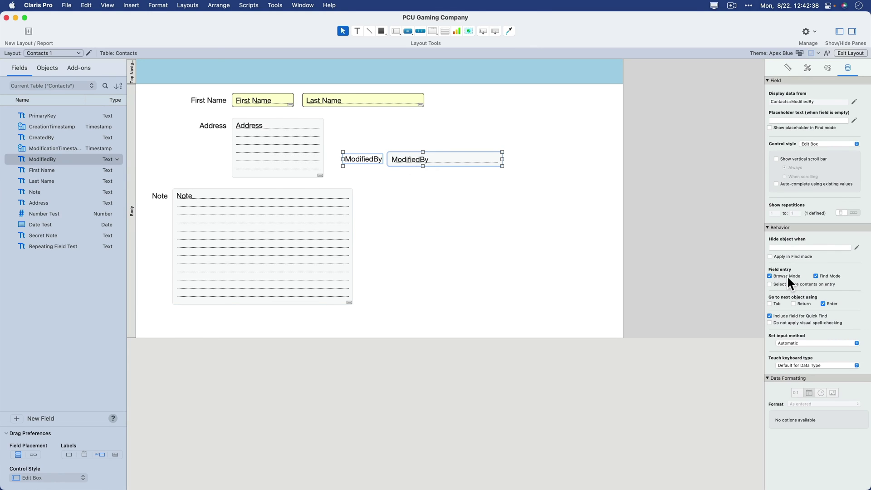
{"action": "left_click_drag", "start_coordinate": [535, 209], "coordinate": [371, 149]}
{"action": "key", "text": "Delete"}
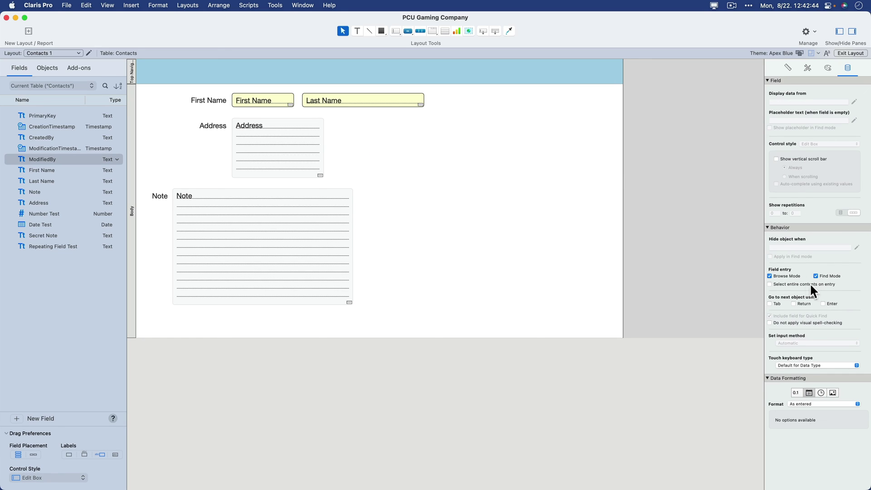
{"action": "left_click", "coordinate": [264, 251]}
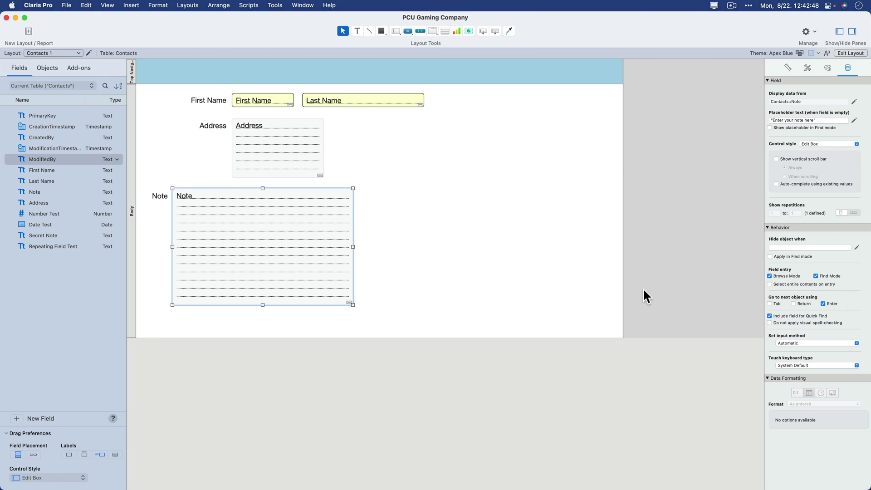
In Browse mode, click into the record's Note field and move the caret through its text
{"action": "key", "text": "super+b"}
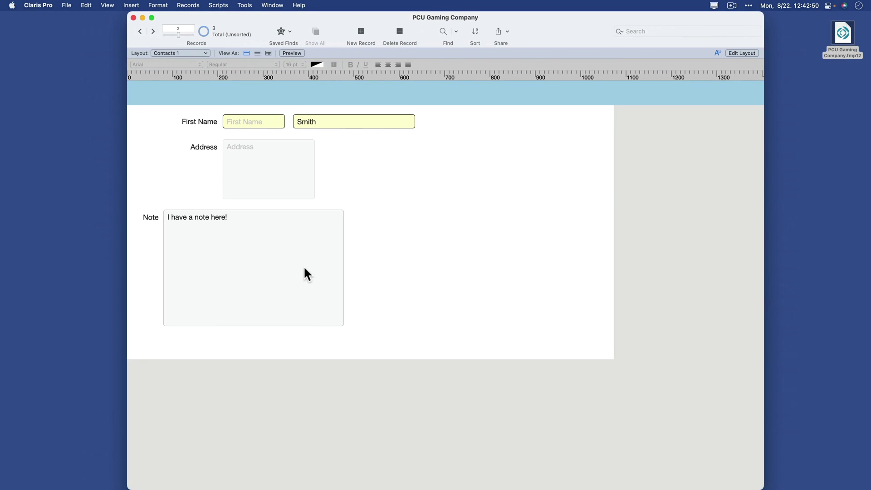
{"action": "left_click", "coordinate": [302, 262]}
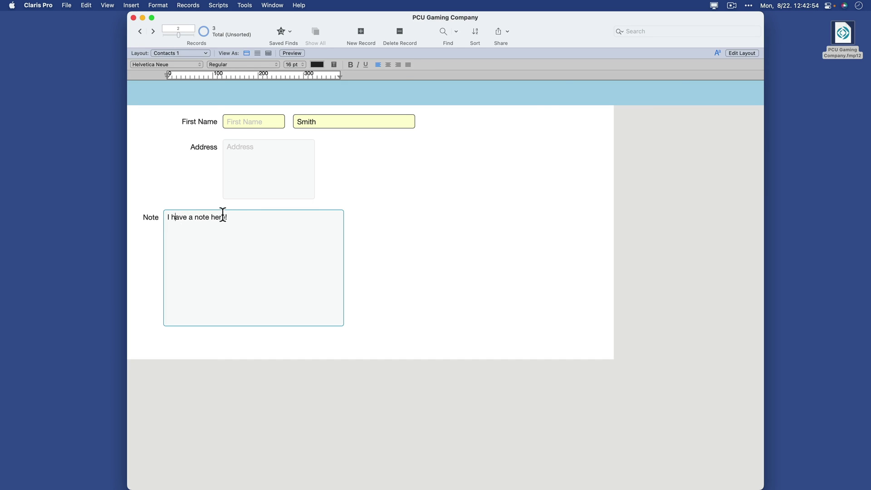
{"action": "left_click", "coordinate": [186, 217]}
{"action": "left_click", "coordinate": [250, 238]}
Confirm entering Note selects its whole text, then erase the note and return to Layout mode
{"action": "key", "text": "super+l"}
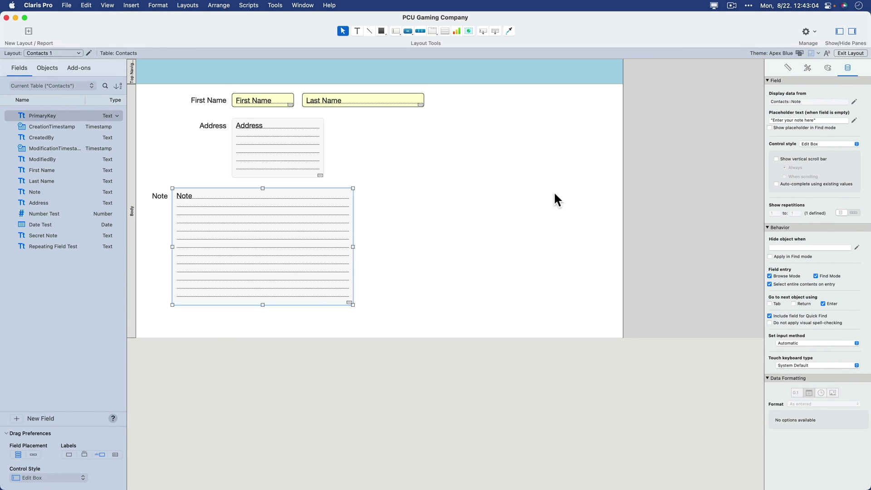
{"action": "key", "text": "super+b"}
{"action": "left_click", "coordinate": [267, 222]}
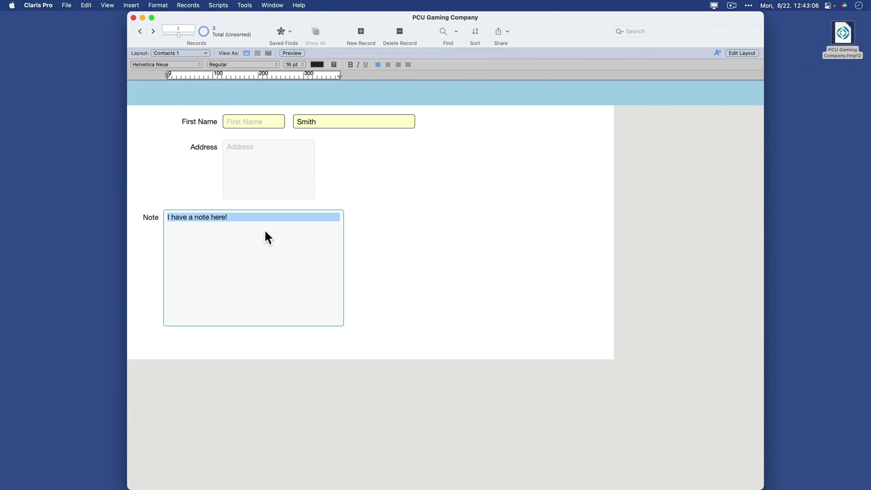
{"action": "left_click", "coordinate": [227, 237]}
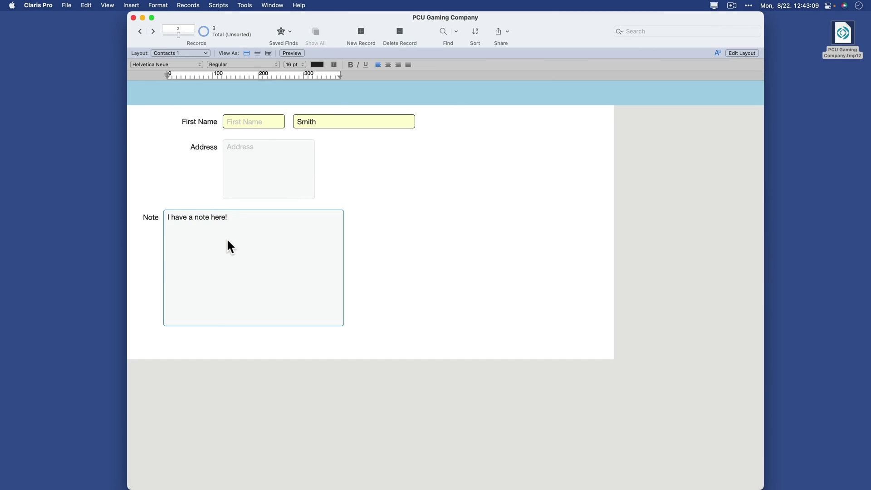
{"action": "left_click", "coordinate": [439, 239]}
{"action": "left_click", "coordinate": [258, 227]}
{"action": "type", "text": "asdfasdfasdfasd"}
{"action": "key", "text": "super+a"}
{"action": "key", "text": "BackSpace"}
{"action": "key", "text": "super+l"}
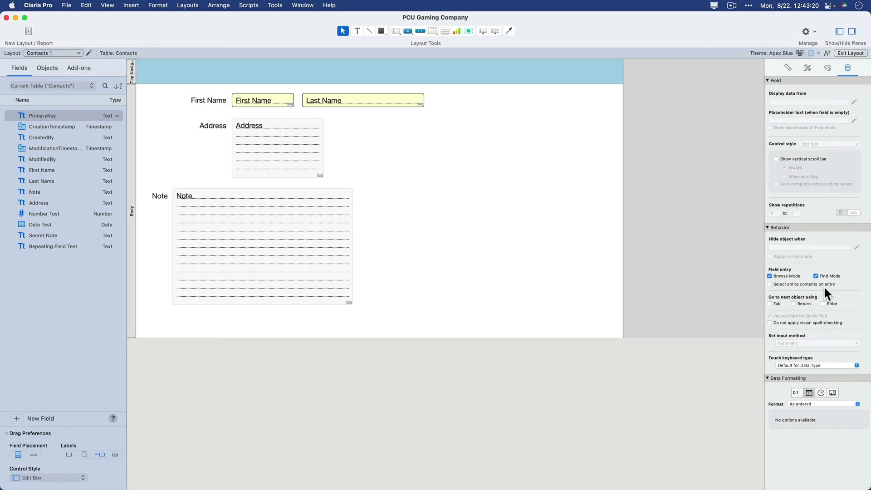
{"action": "key", "text": "super+b"}
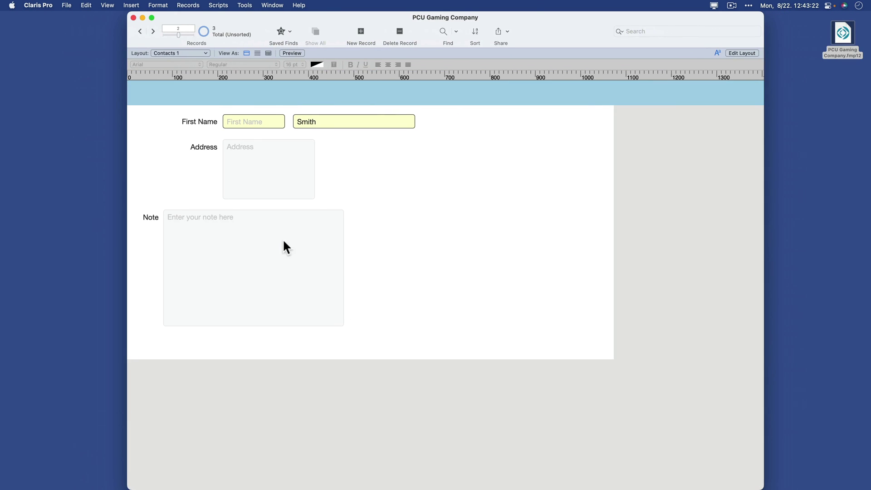
{"action": "left_click", "coordinate": [250, 239]}
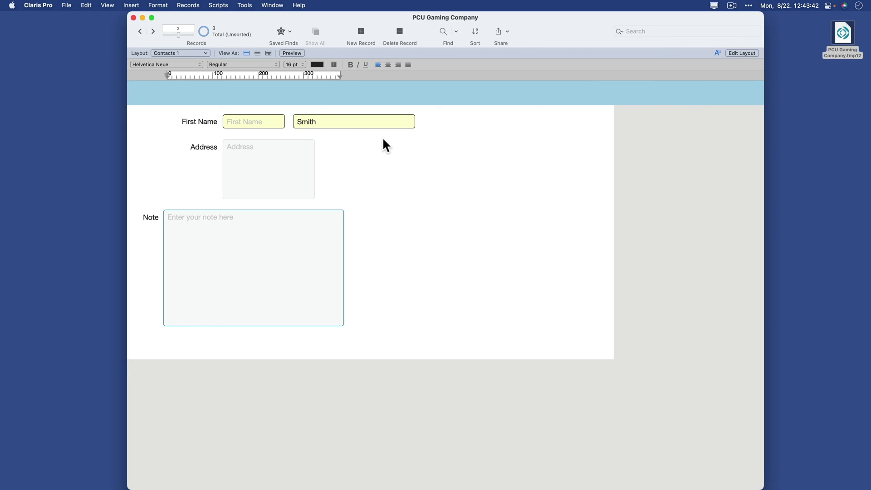
{"action": "key", "text": "super+l"}
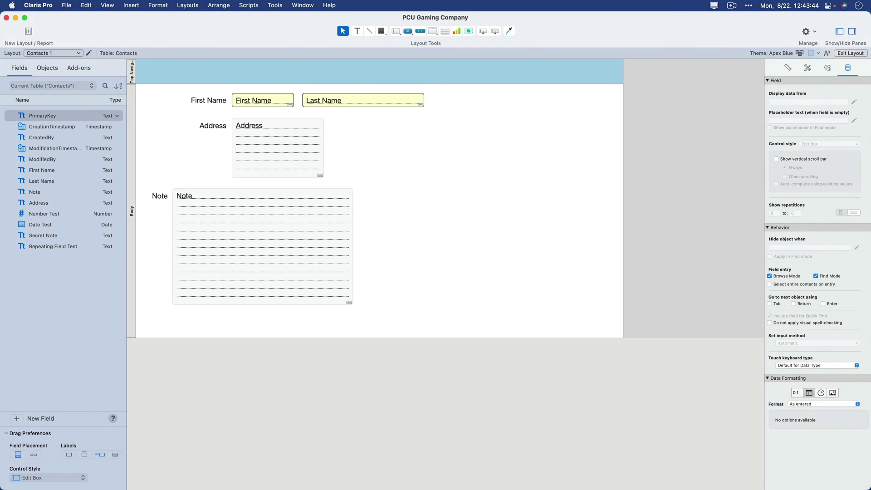